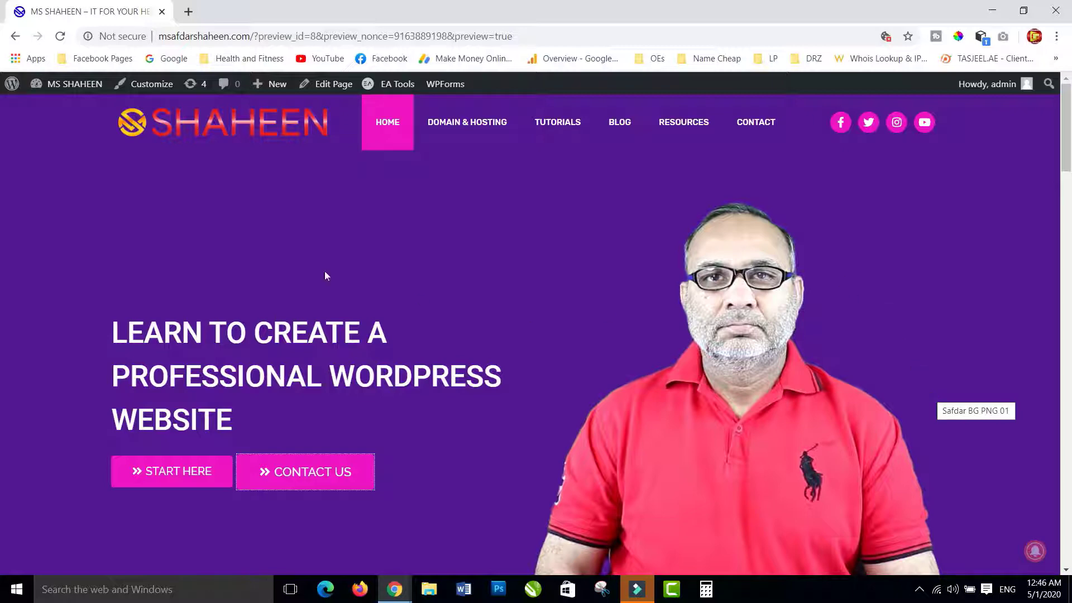
# Step: Search Google for "REMOVEBG" in a new browser tab and open the remove.bg website from the results
pyautogui.click(189, 11)
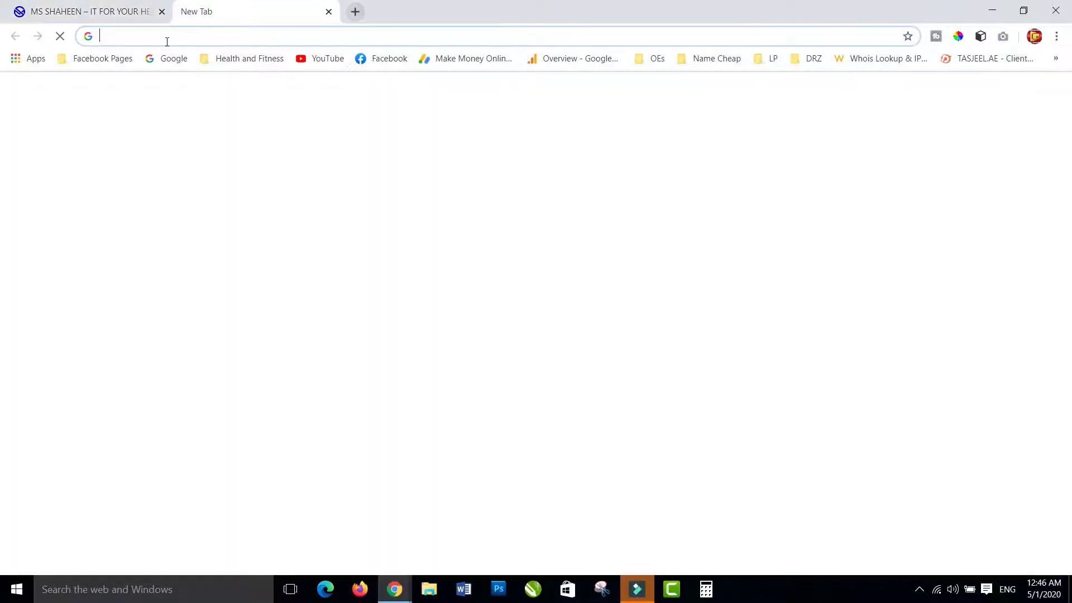
pyautogui.write('REM')
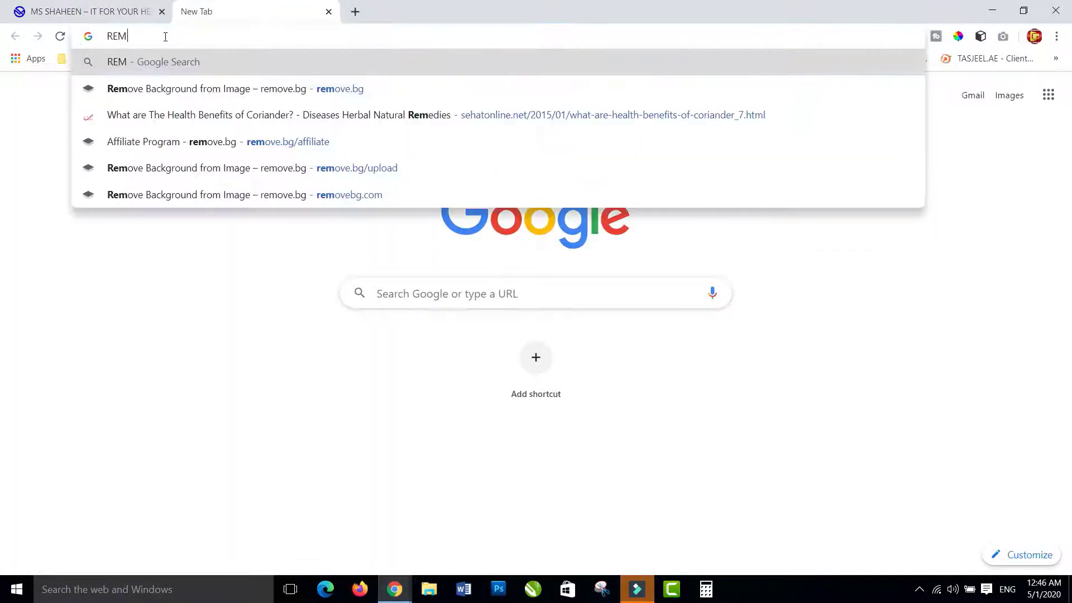
pyautogui.write('OVEBG')
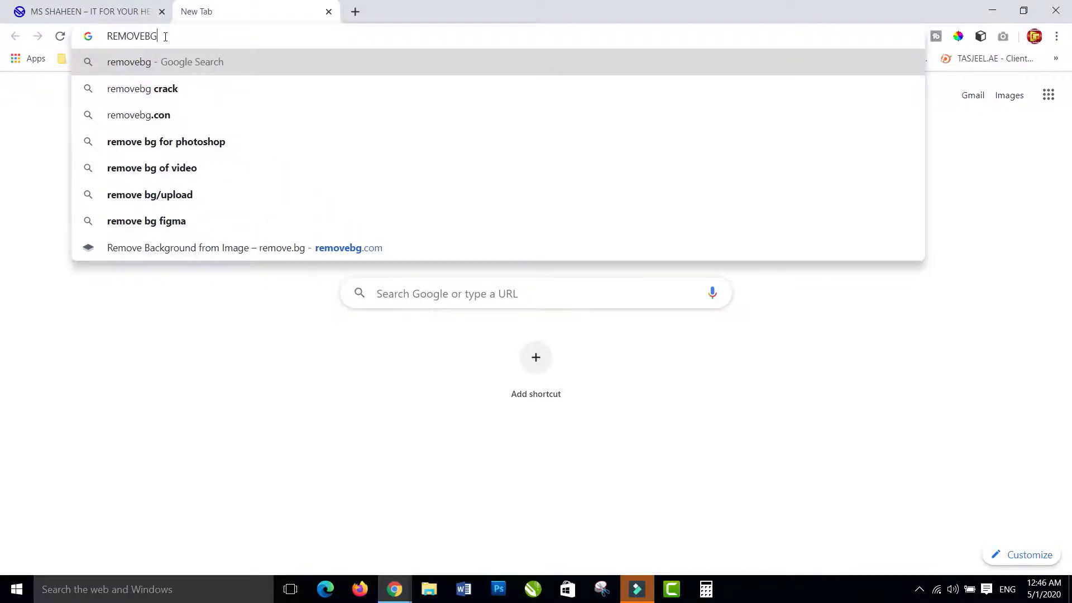
pyautogui.press('Return')
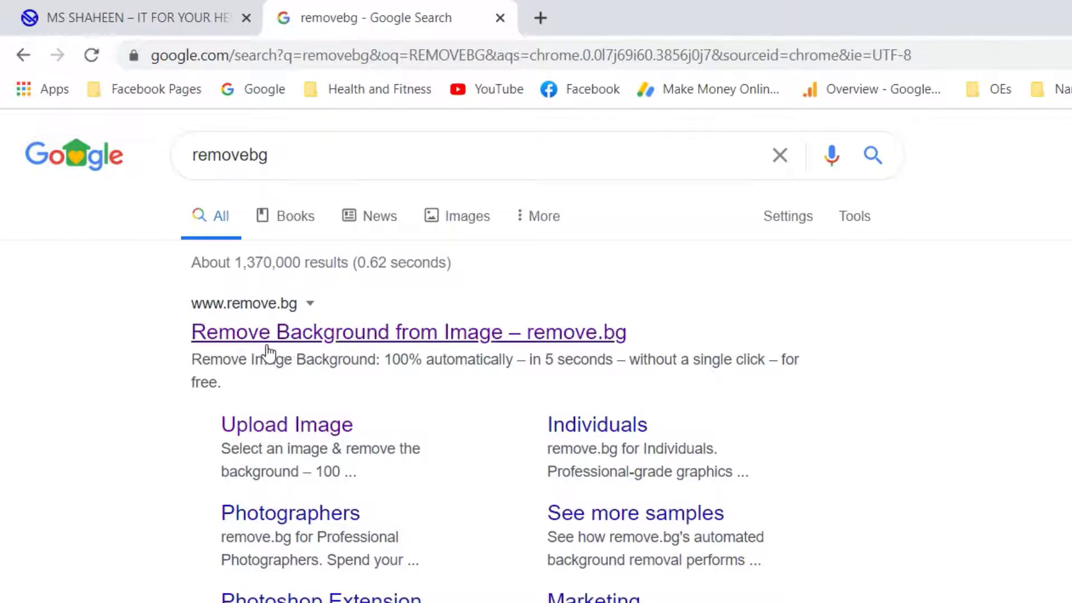
pyautogui.click(374, 336)
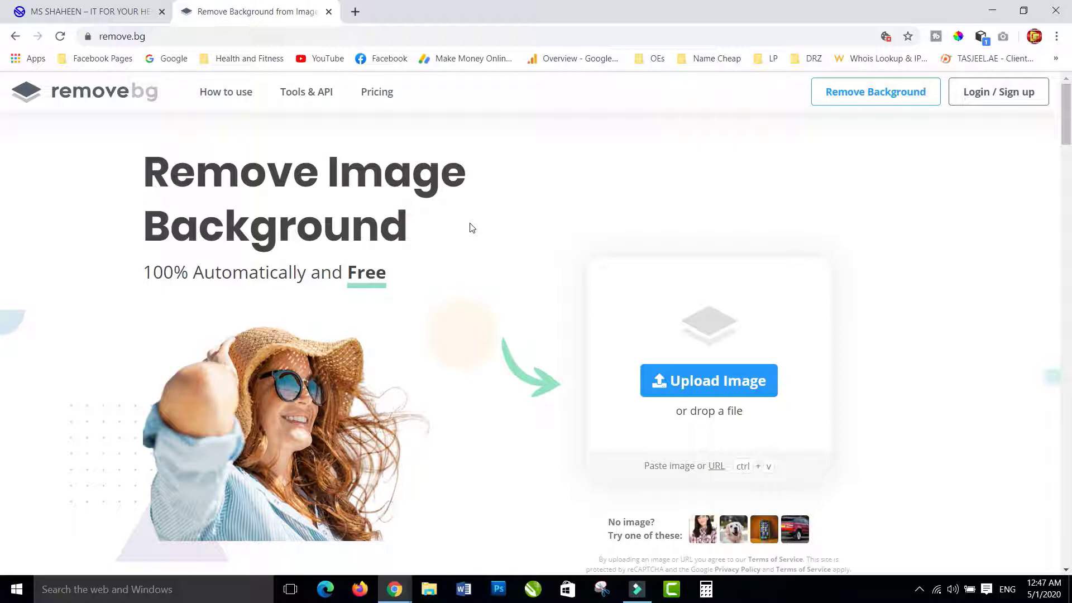
pyautogui.click(988, 12)
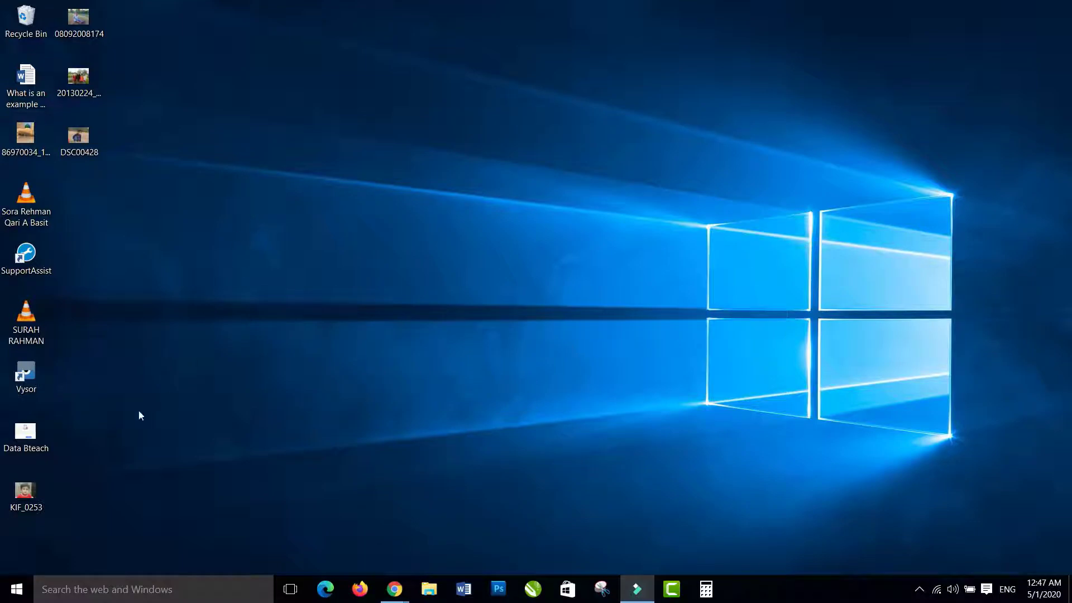
pyautogui.doubleClick(22, 490)
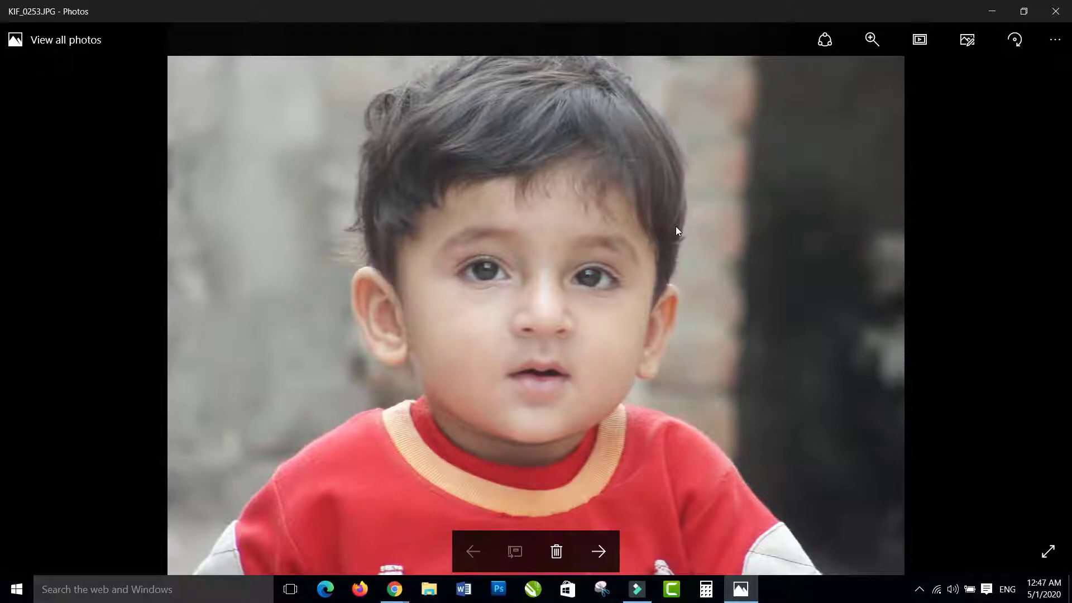
pyautogui.click(1055, 11)
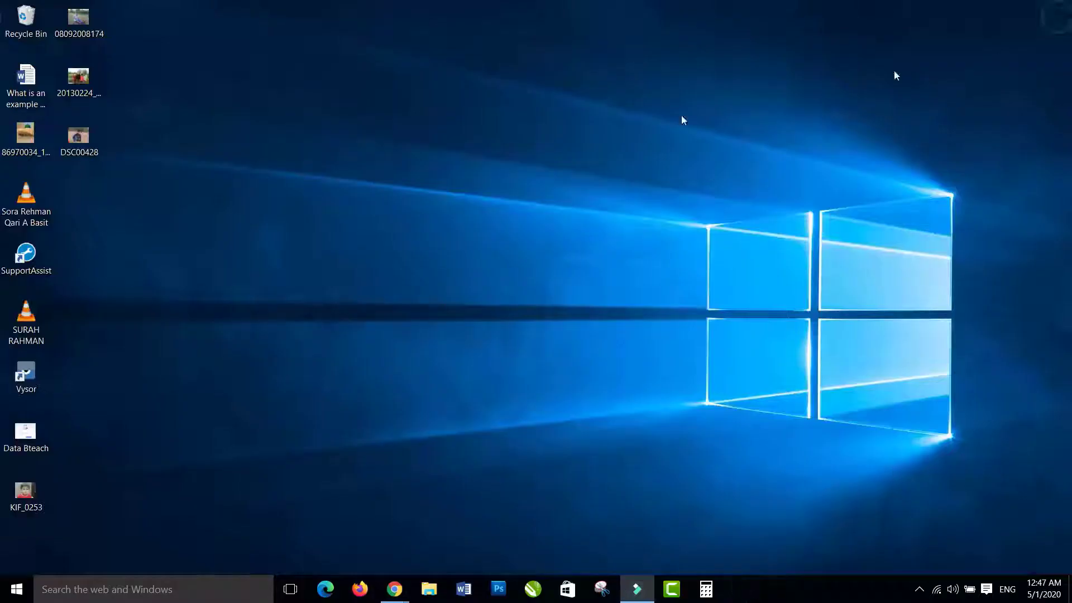
pyautogui.click(81, 24)
pyautogui.doubleClick(81, 24)
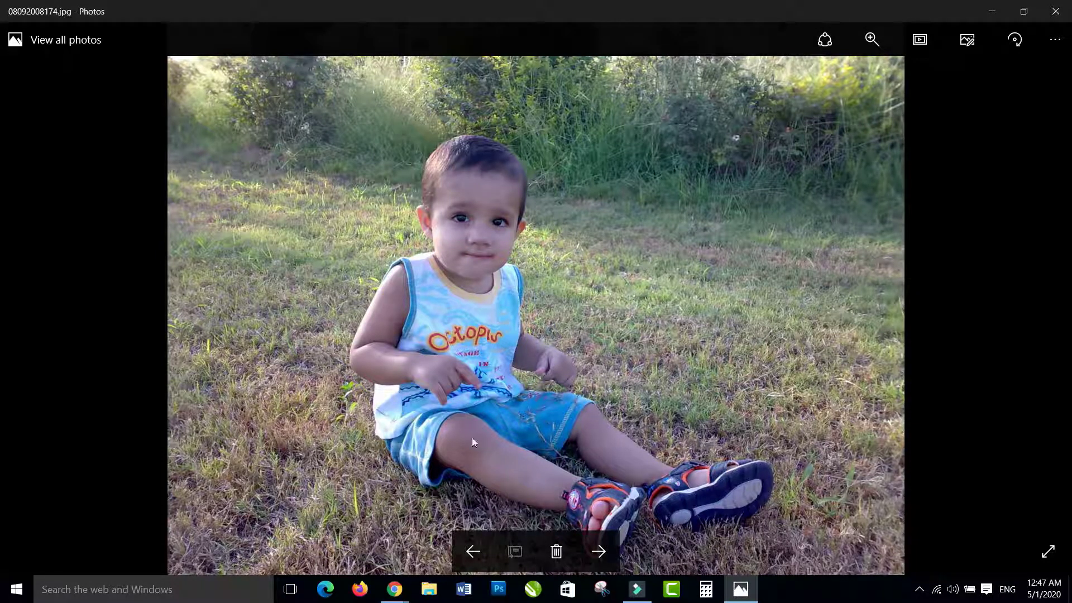
pyautogui.click(1055, 12)
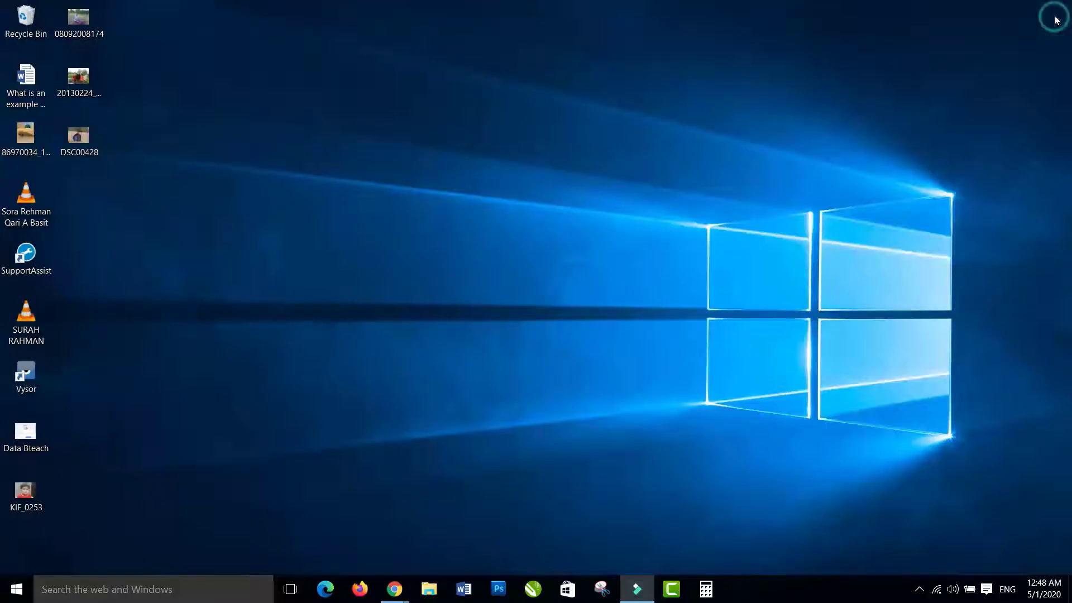
# Step: Return to remove.bg in the browser and upload the KIF_0253 image from the Desktop for background removal
pyautogui.moveTo(394, 596)
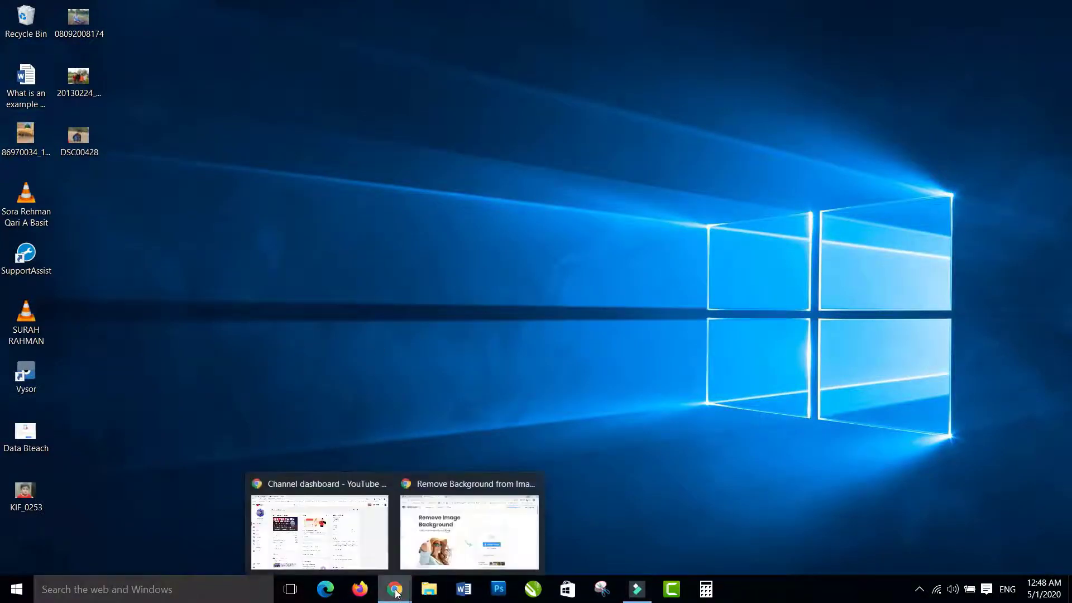
pyautogui.click(490, 480)
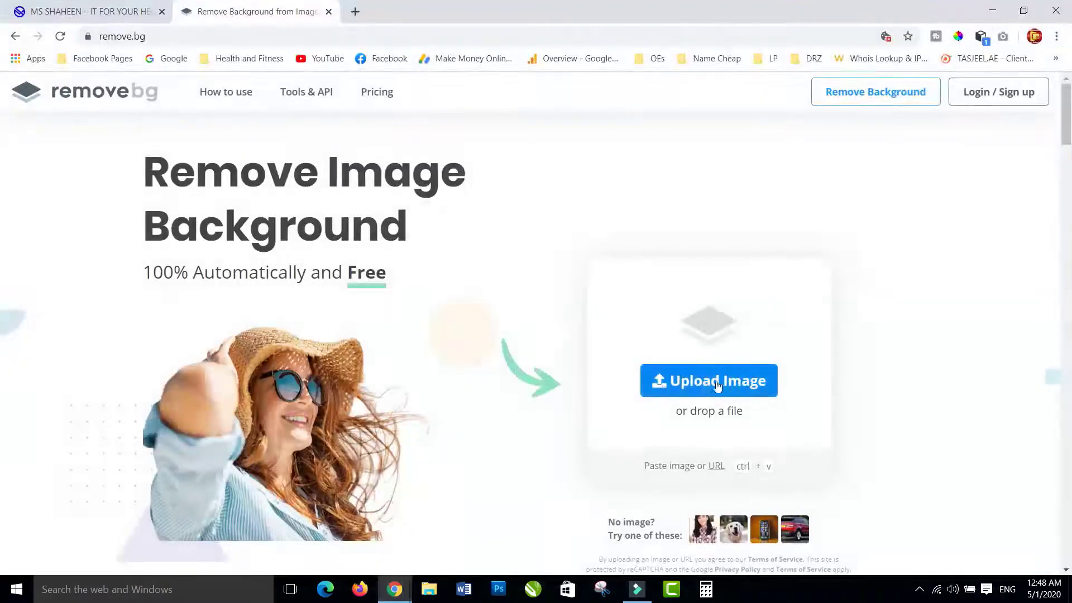
pyautogui.click(718, 380)
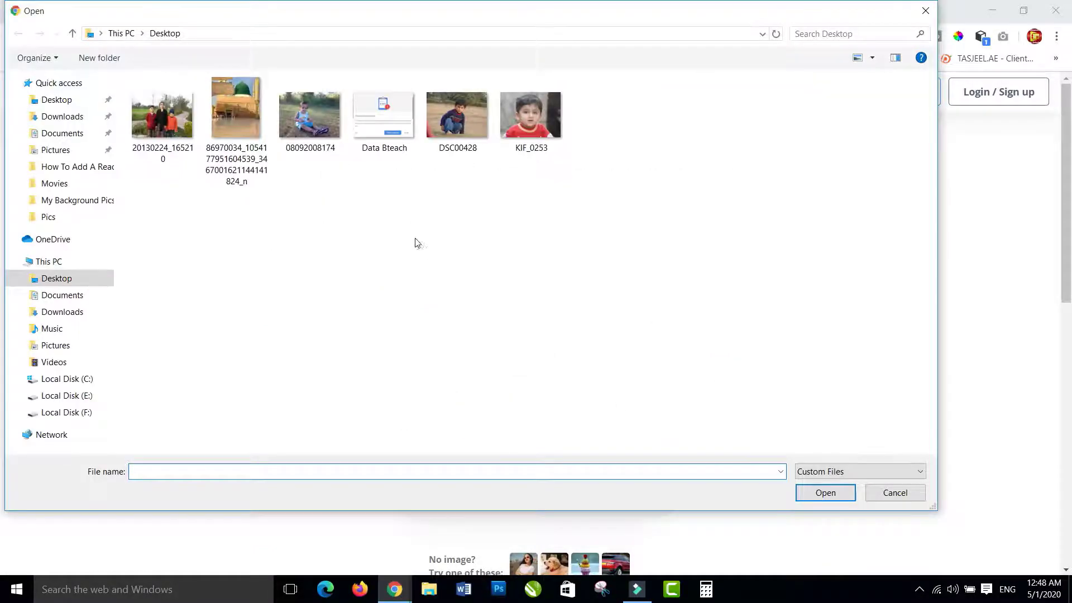
pyautogui.click(529, 122)
pyautogui.doubleClick(529, 121)
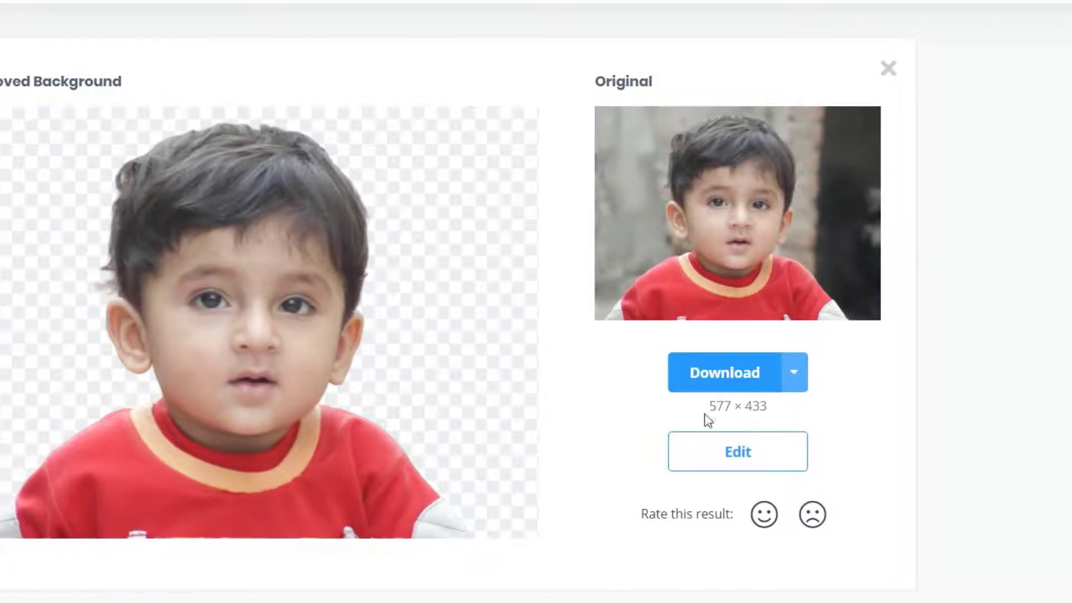
# Step: Check the processed image's download dimensions, and review the remove.bg pricing plans in a new tab
pyautogui.moveTo(711, 406); pyautogui.dragTo(763, 407)
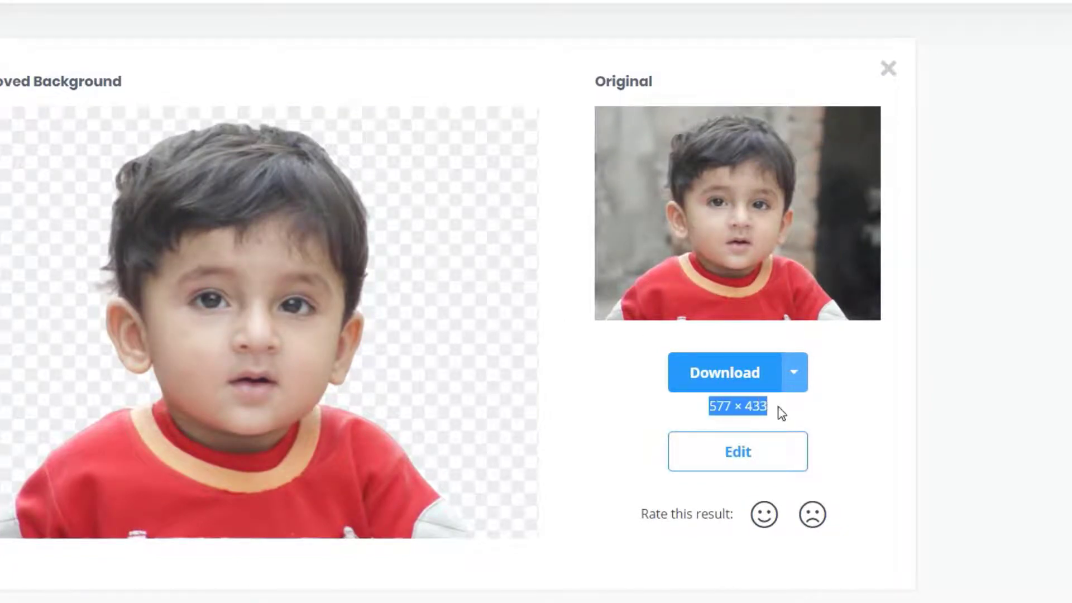
pyautogui.rightClick(778, 407)
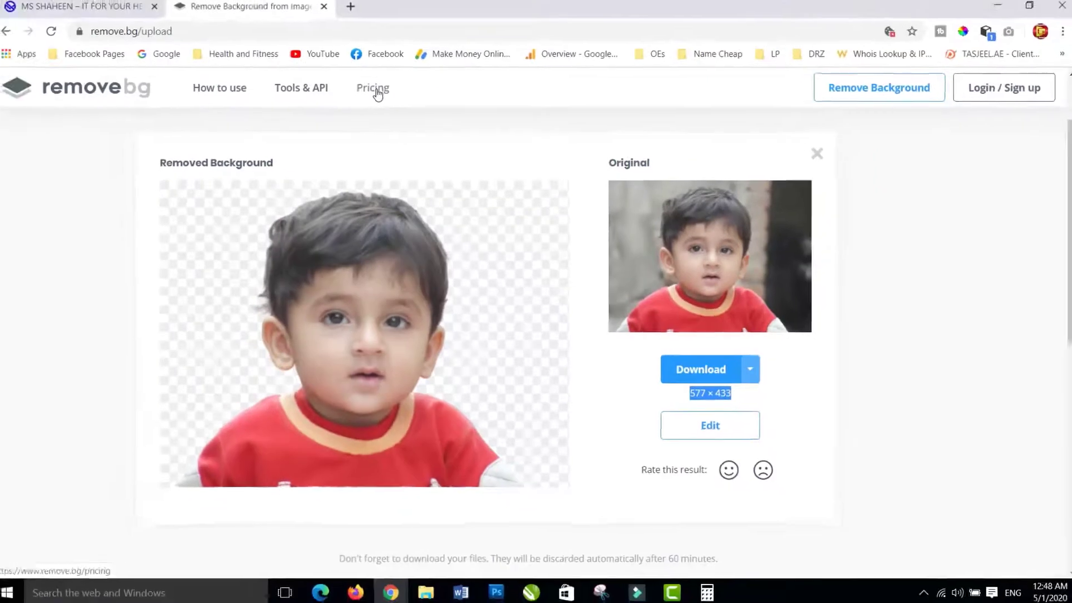
pyautogui.rightClick(377, 94)
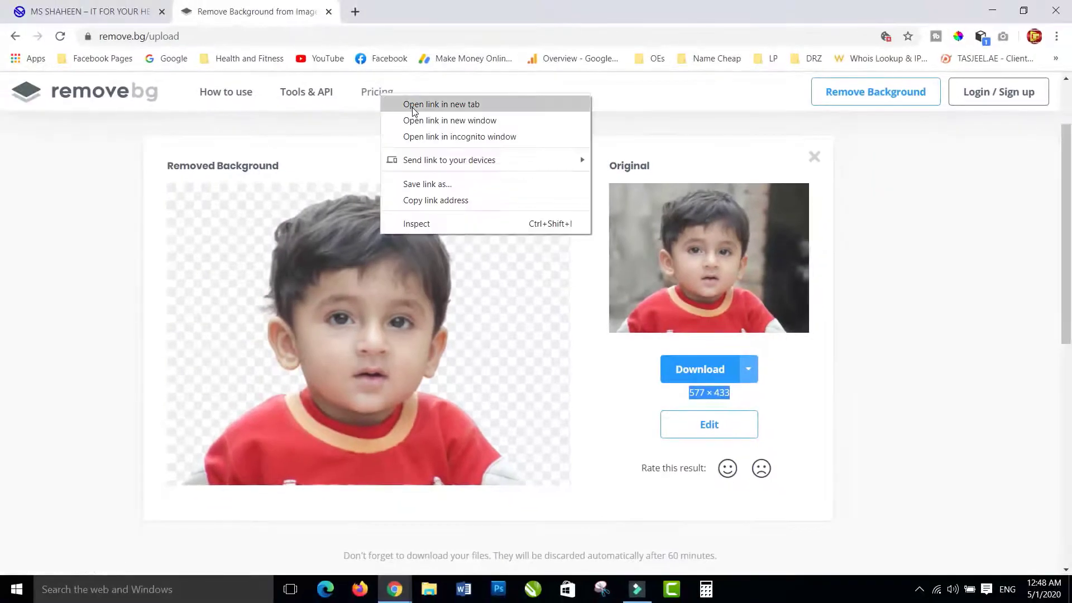
pyautogui.click(404, 100)
pyautogui.click(394, 16)
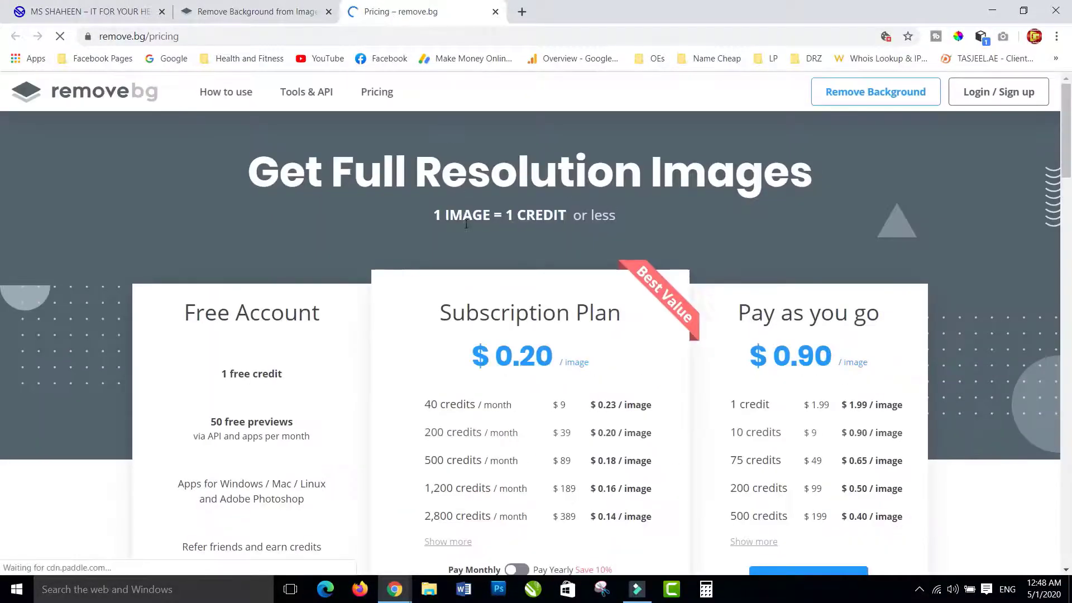
pyautogui.scroll(-2, 466, 224)
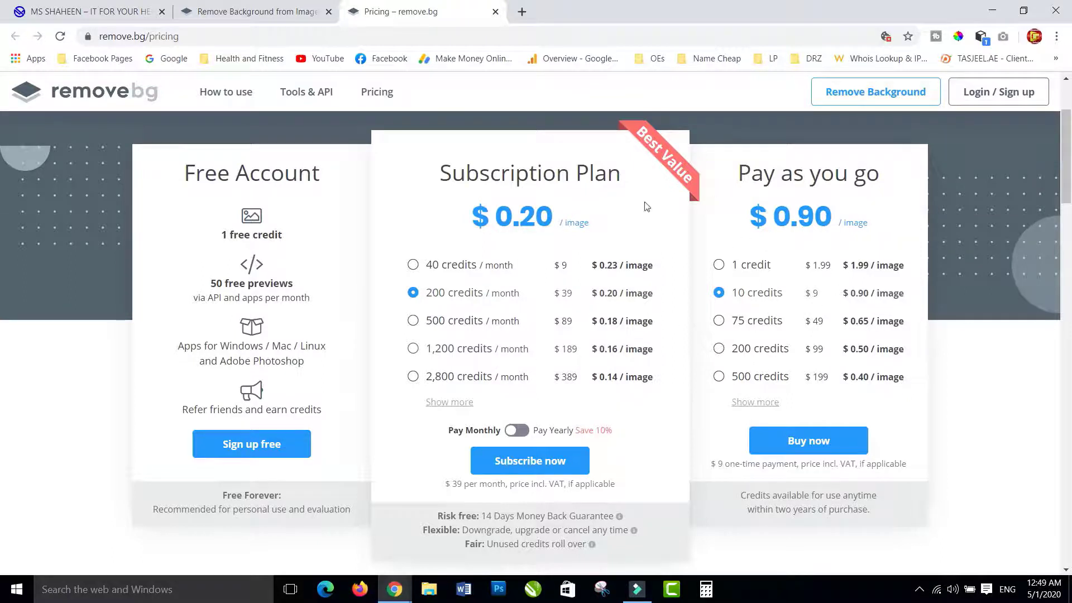
# Step: Go back to the processed photo's page and download the version with its background removed
pyautogui.click(242, 12)
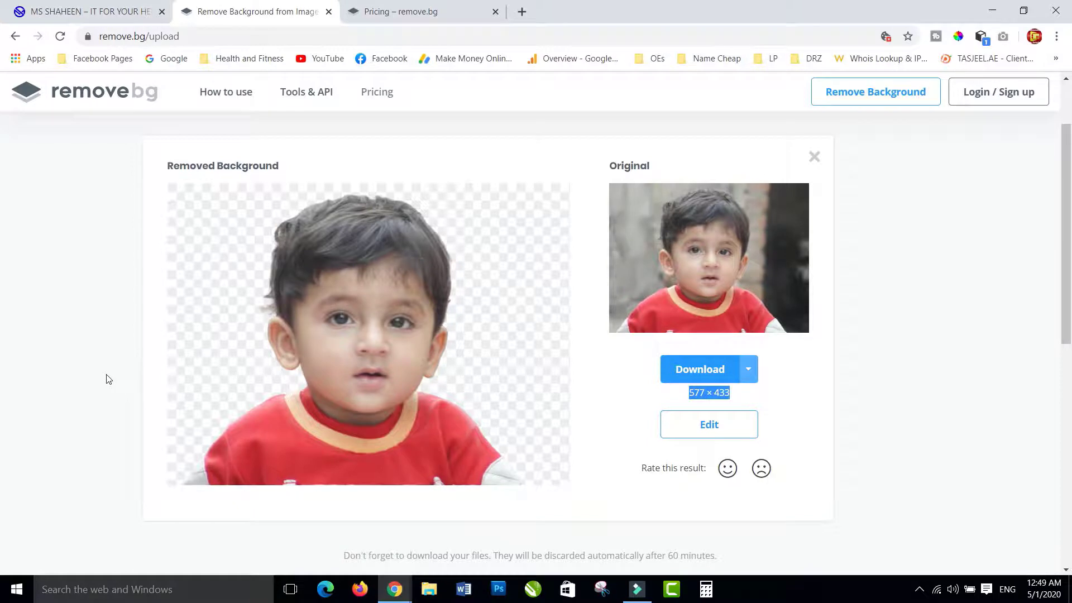
pyautogui.click(1000, 103)
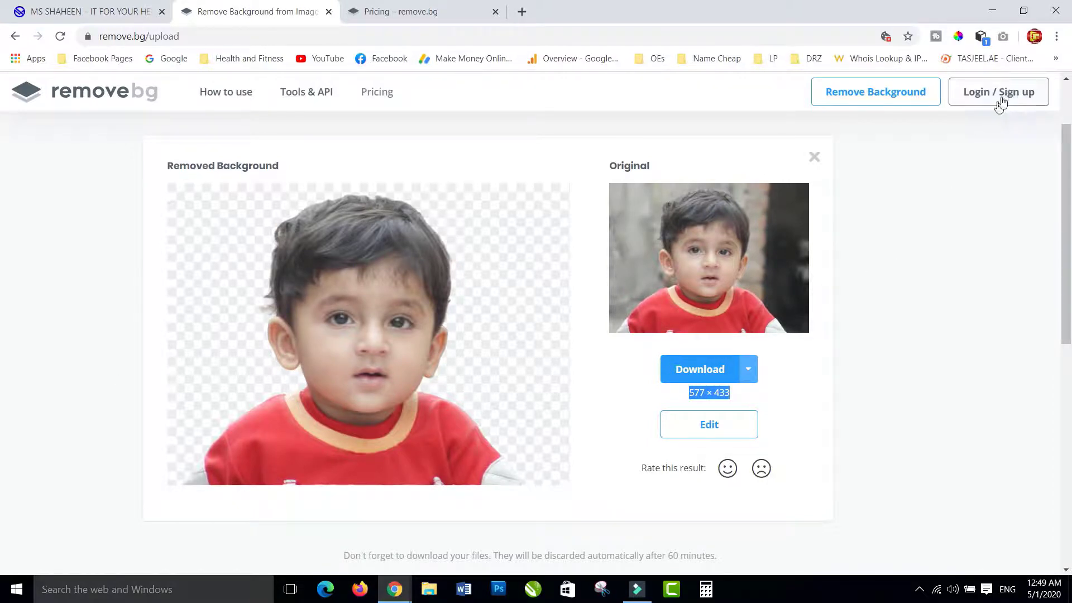
pyautogui.click(628, 384)
pyautogui.moveTo(689, 394); pyautogui.dragTo(762, 396)
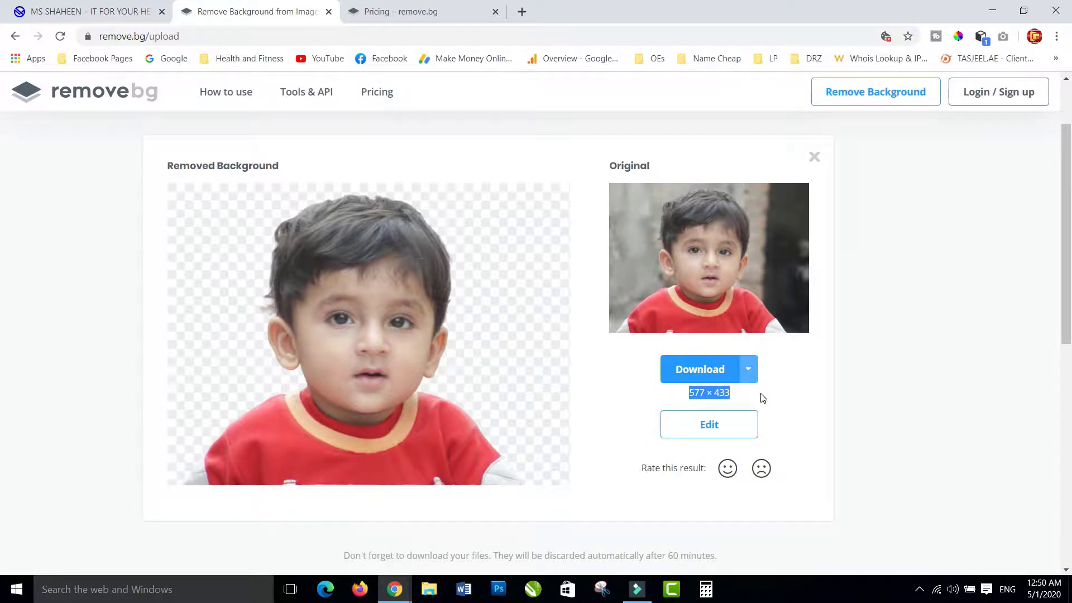
pyautogui.click(703, 372)
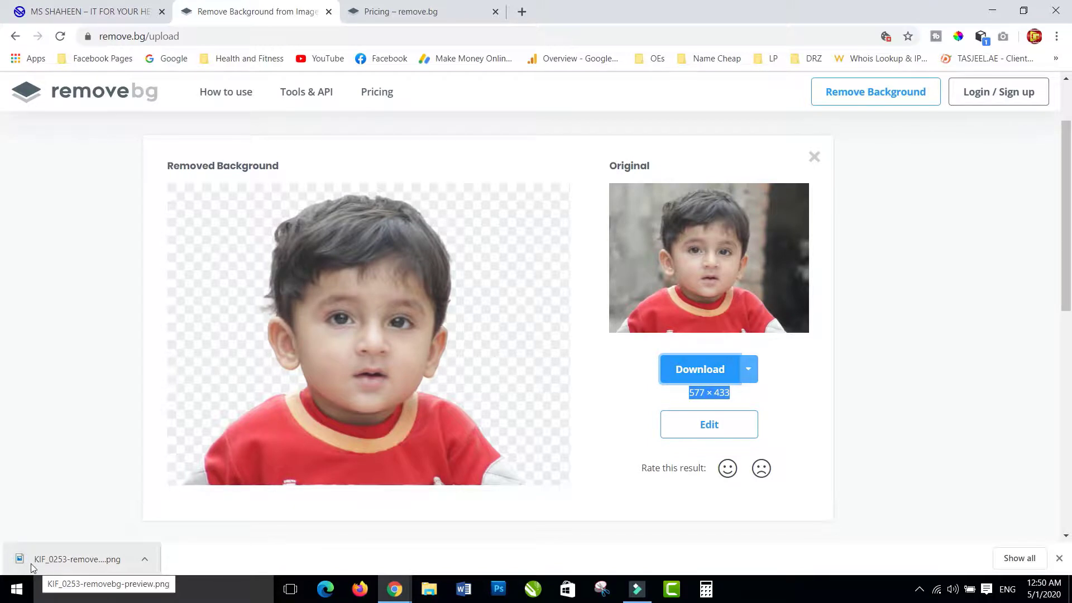
# Step: Open the downloaded KIF_0253-removebg-preview.png, inspect the cutout edges around the hair up close, and close the viewer
pyautogui.click(143, 560)
pyautogui.click(178, 470)
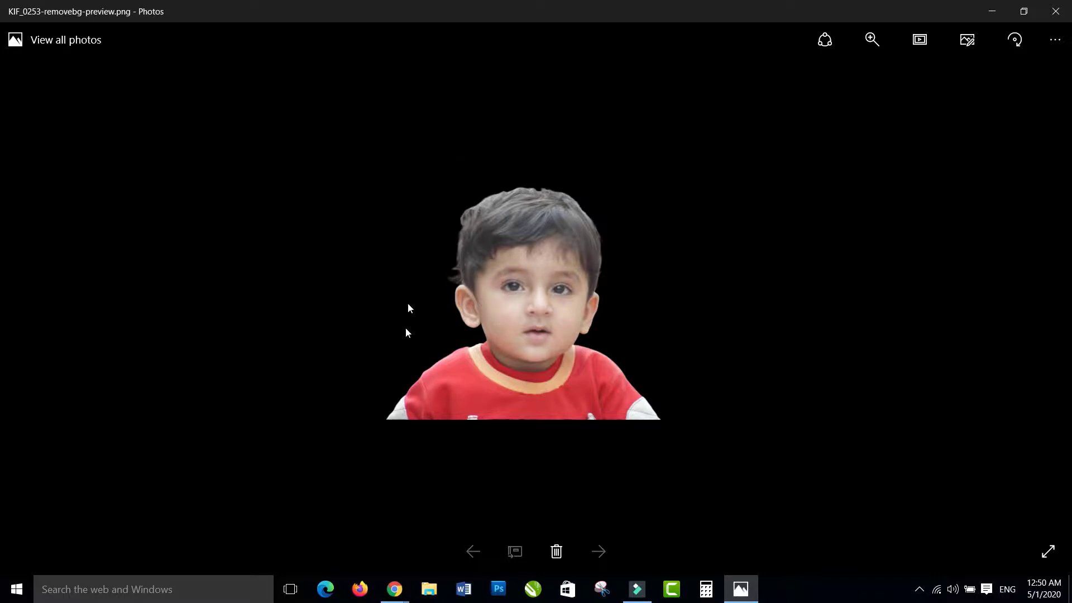
pyautogui.doubleClick(550, 275)
pyautogui.scroll(2, 479, 86)
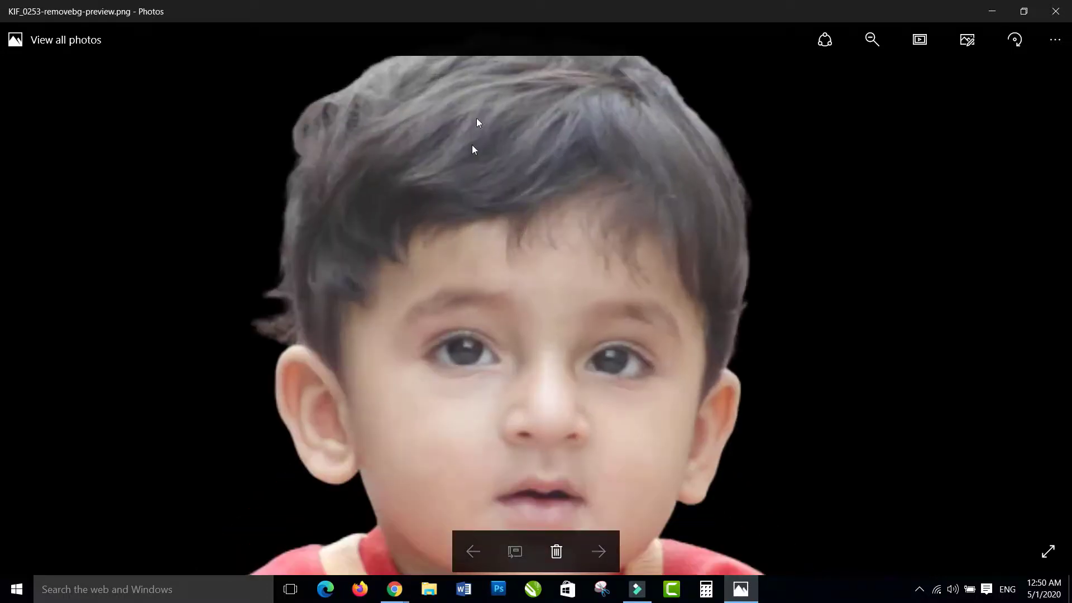
pyautogui.moveTo(467, 160); pyautogui.dragTo(500, 328)
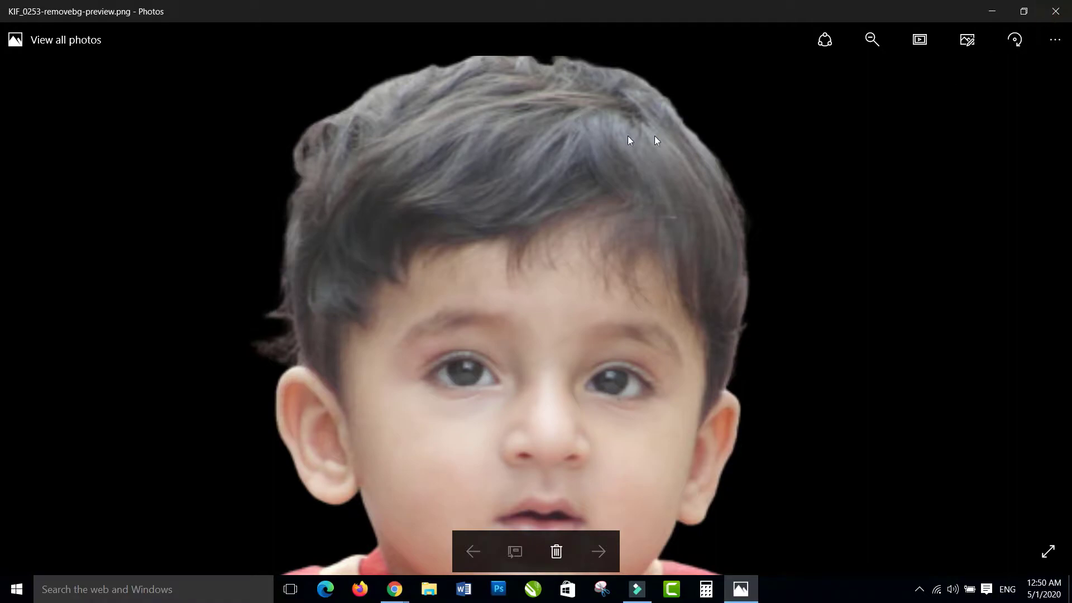
pyautogui.click(1052, 14)
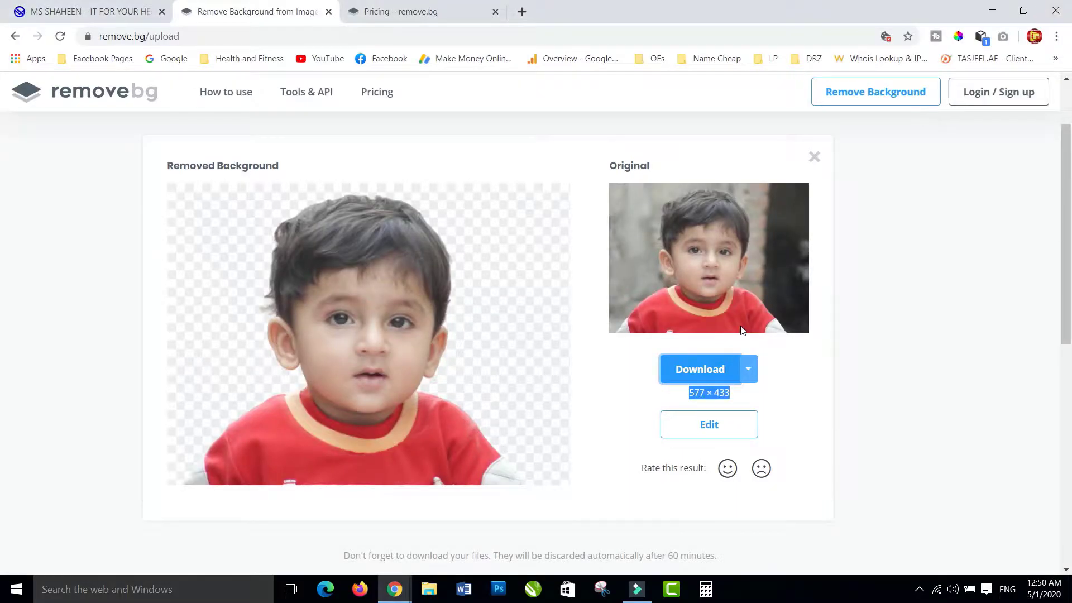